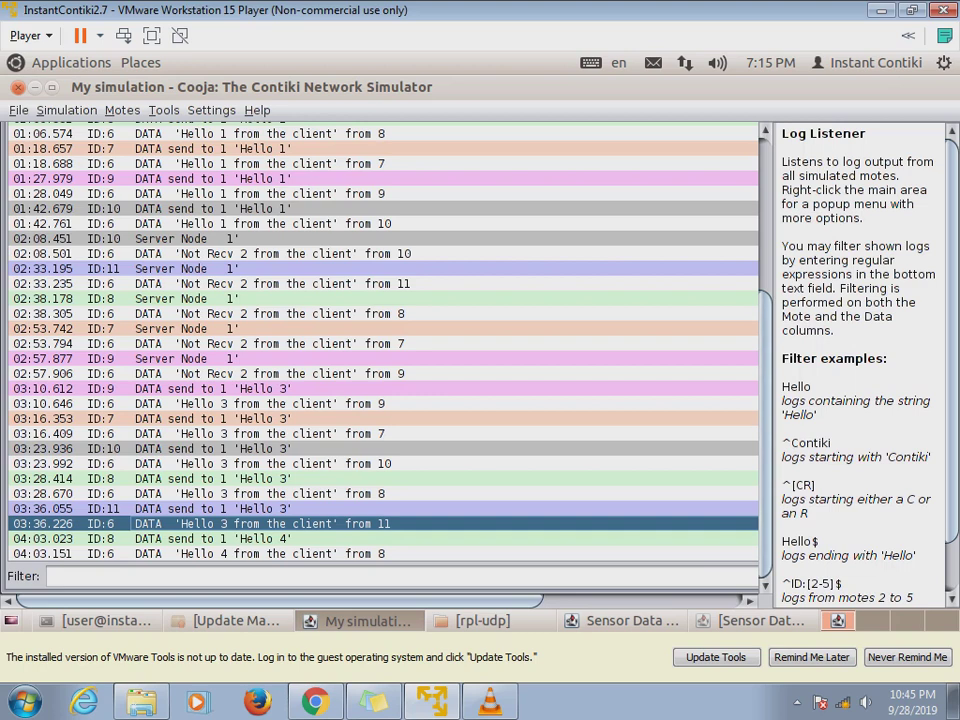
- Highlight the 'Hello 4 from the client' message from client 8 in the mote output and minimize the Mote output window
click(260, 553)
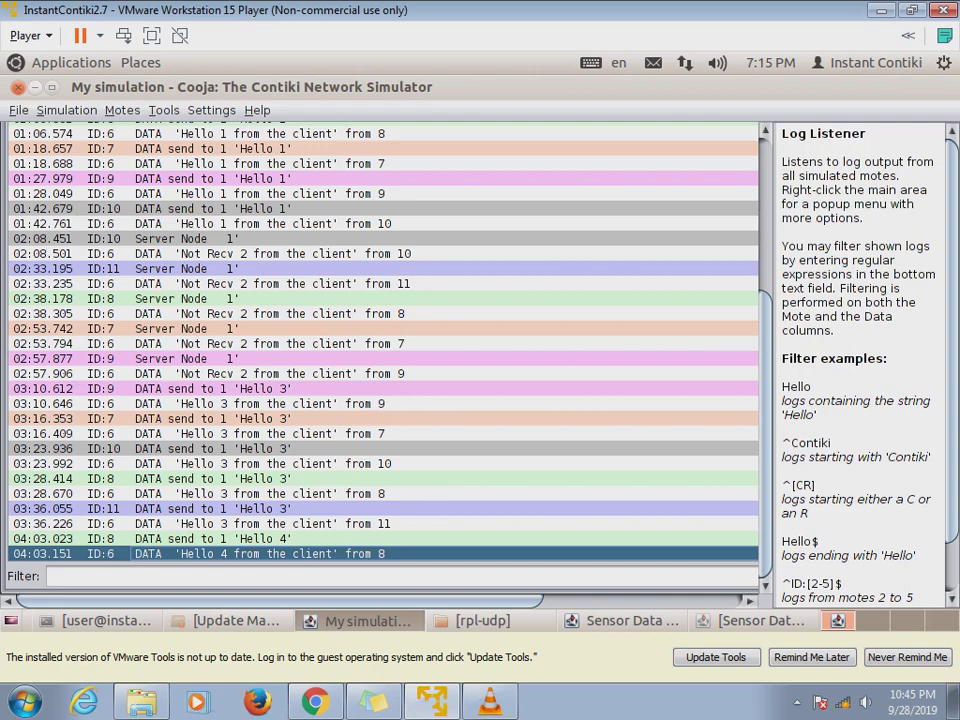
key(alt+F9)
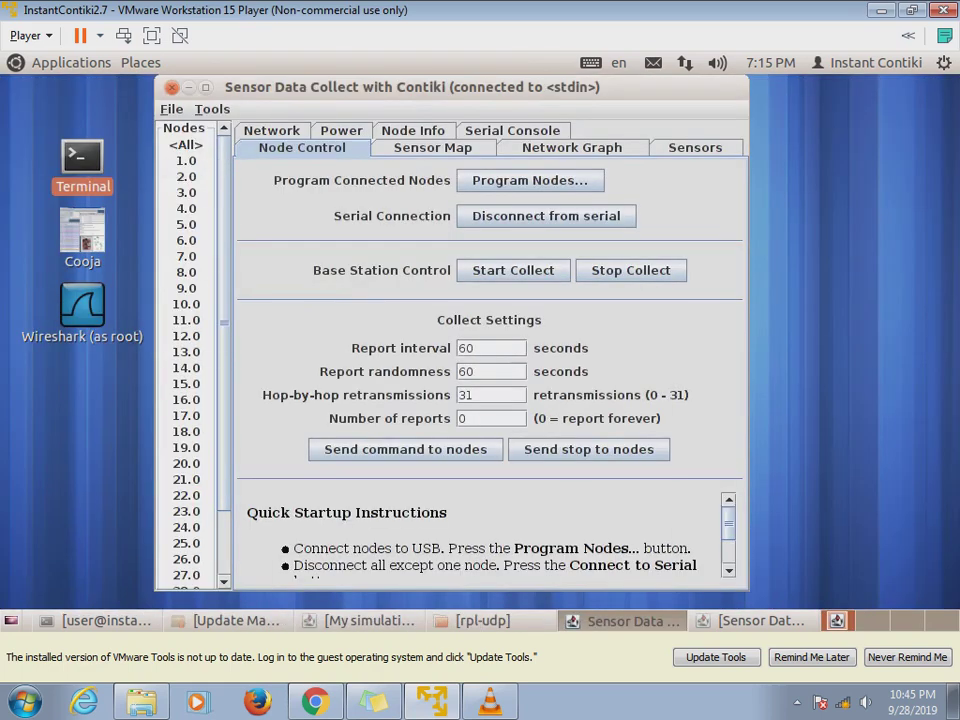
click(360, 620)
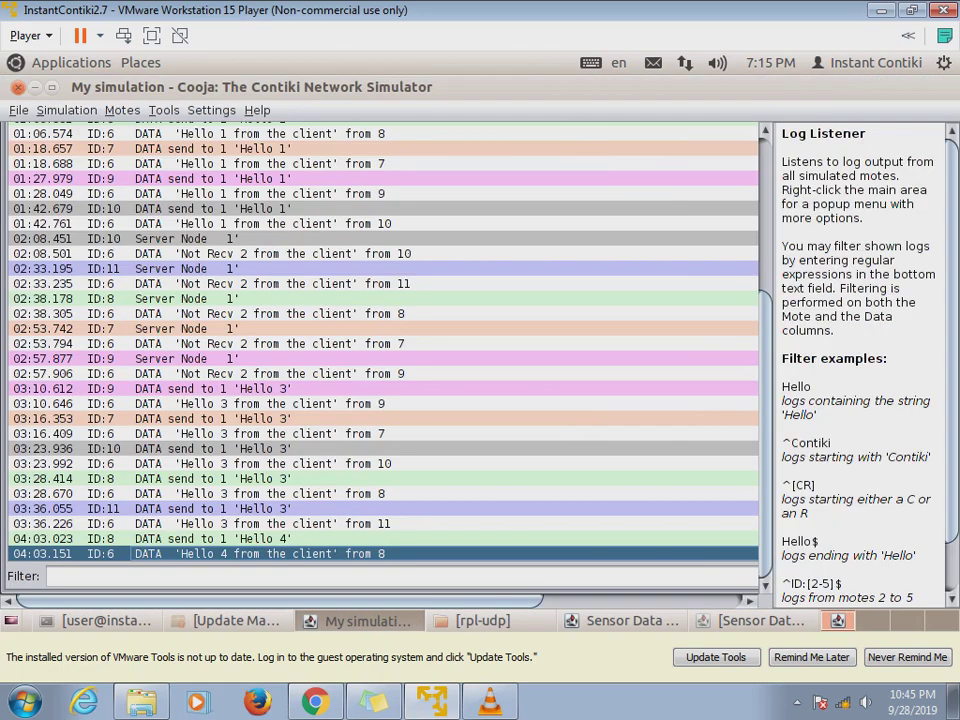
scroll(383, 340, up, 20)
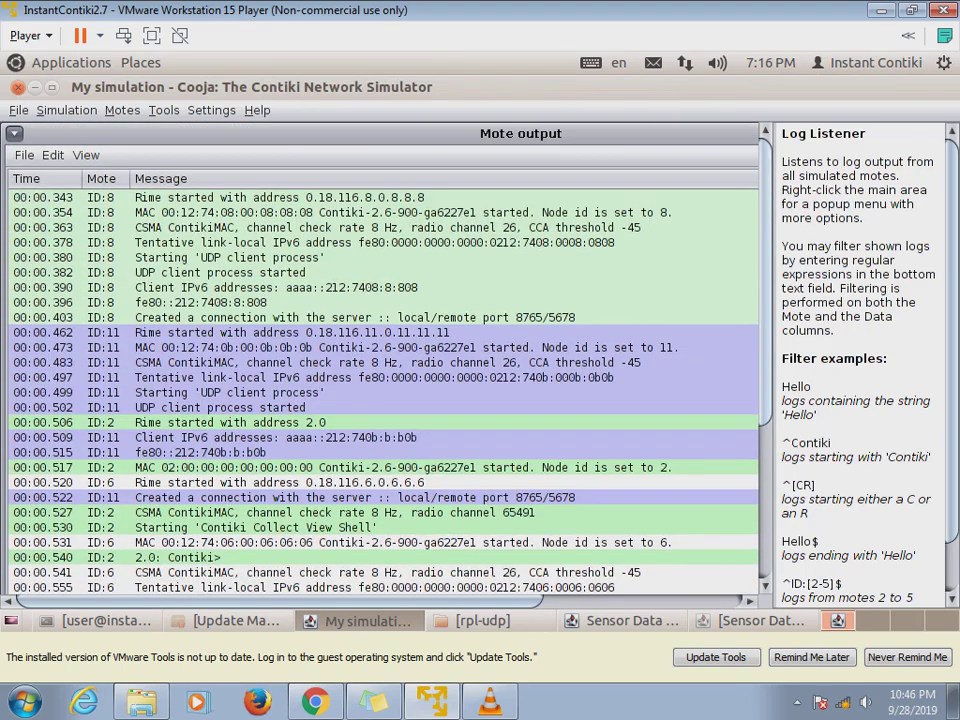
click(14, 133)
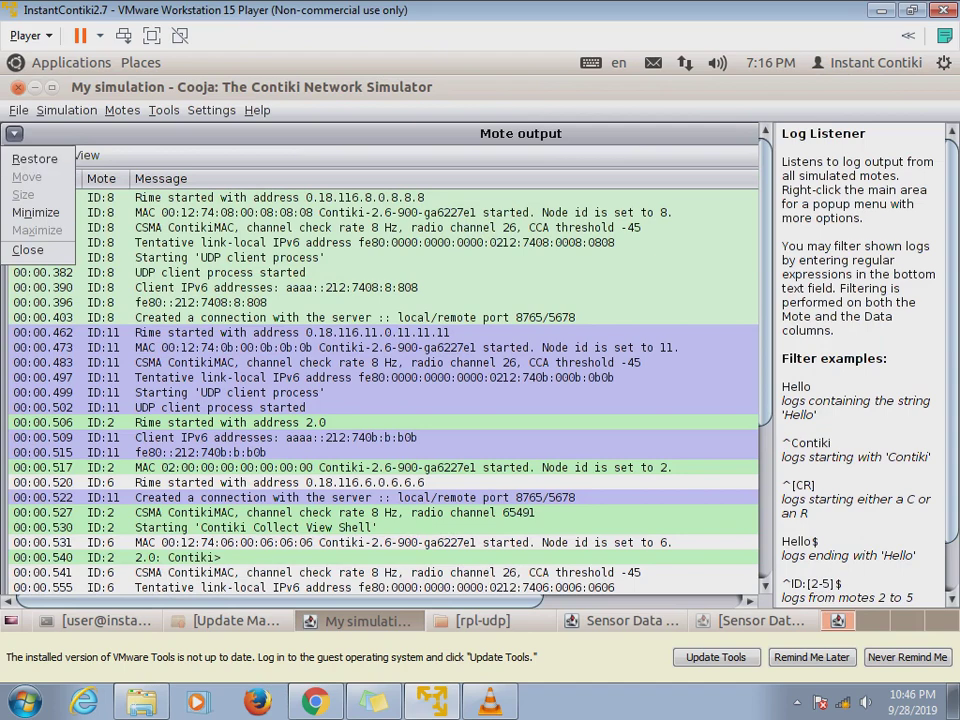
click(36, 212)
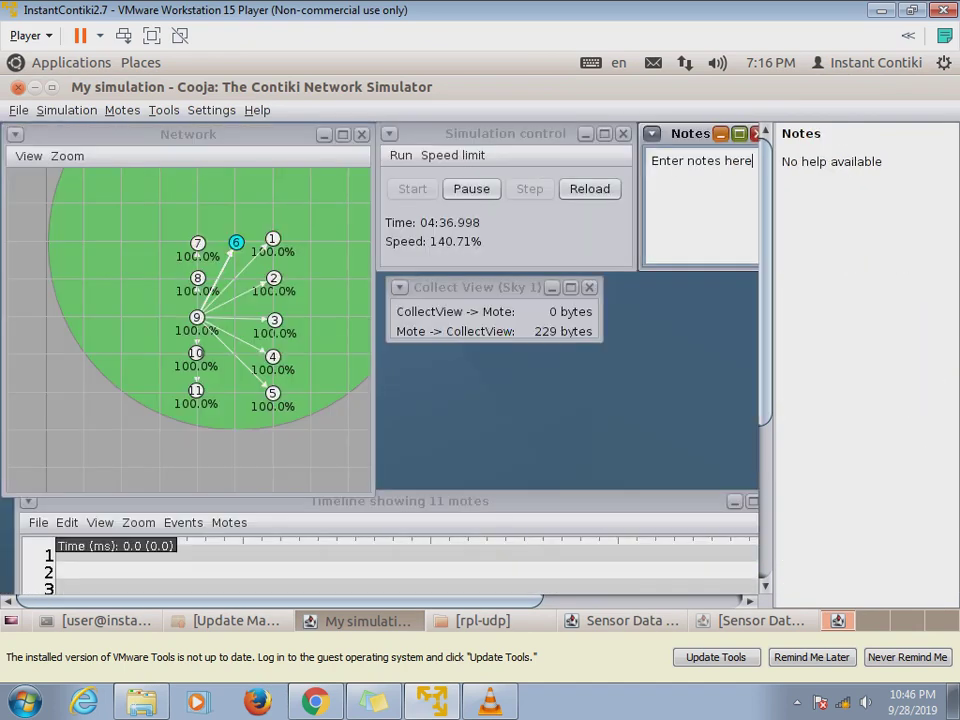
- Replace the placeholder in the maximized Notes window with "After the Blackhole attack the data not received from the neighbour hood node." and minimize it
click(739, 133)
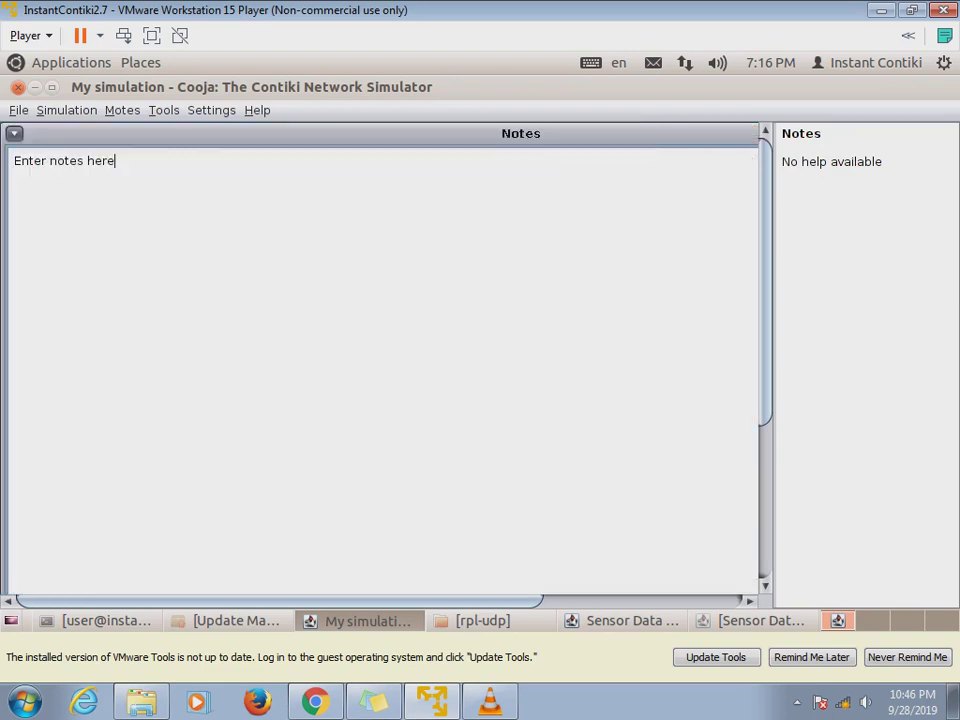
key(BackSpace)
key(BackSpace)
key(BackSpace)
key(BackSpace)
key(BackSpace)
key(BackSpace)
key(BackSpace)
key(BackSpace)
key(BackSpace)
key(BackSpace)
key(BackSpace)
key(BackSpace)
key(BackSpace)
key(BackSpace)
key(BackSpace)
key(BackSpace)
text(Afte)
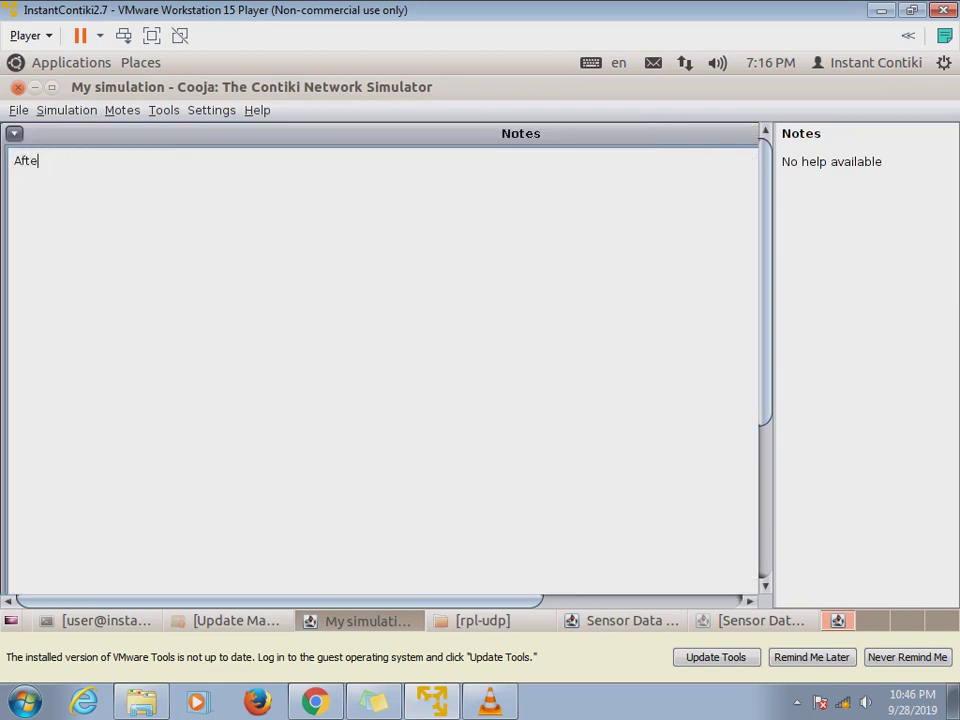
text(r the Blackh)
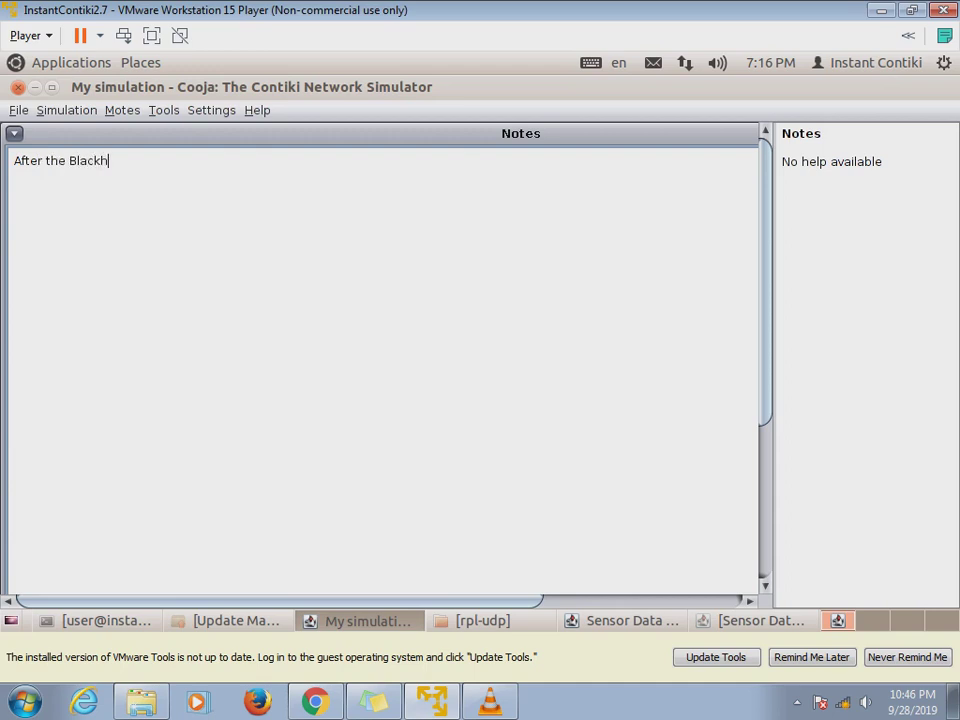
text(ole attack the data)
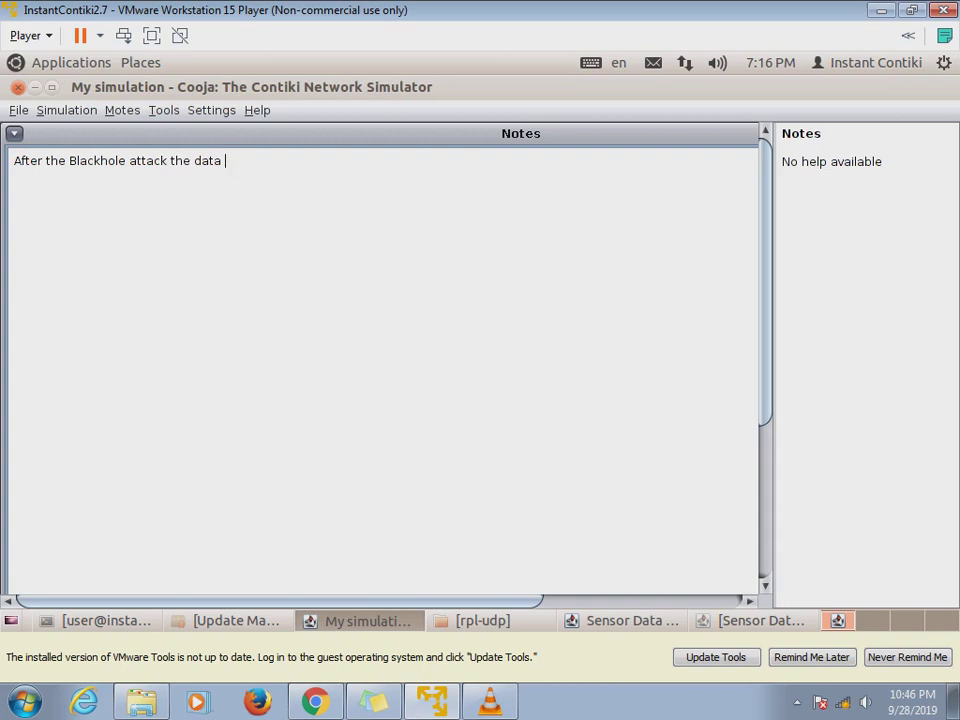
text(not re)
text(ceived to)
key(BackSpace)
key(BackSpace)
text(from the)
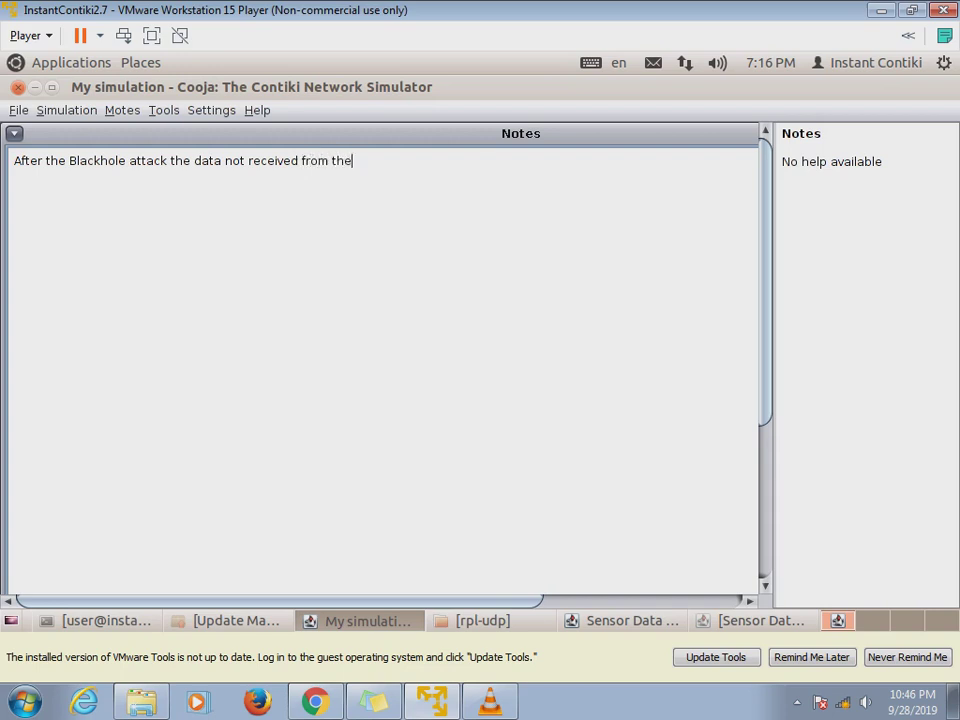
text( neighbour hood node)
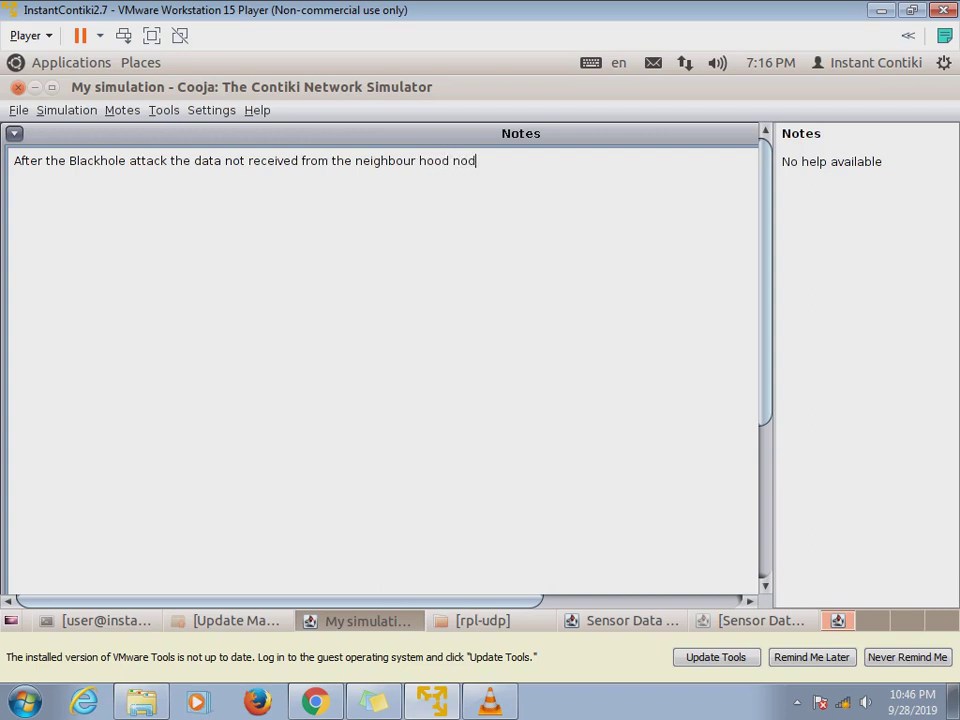
text(.)
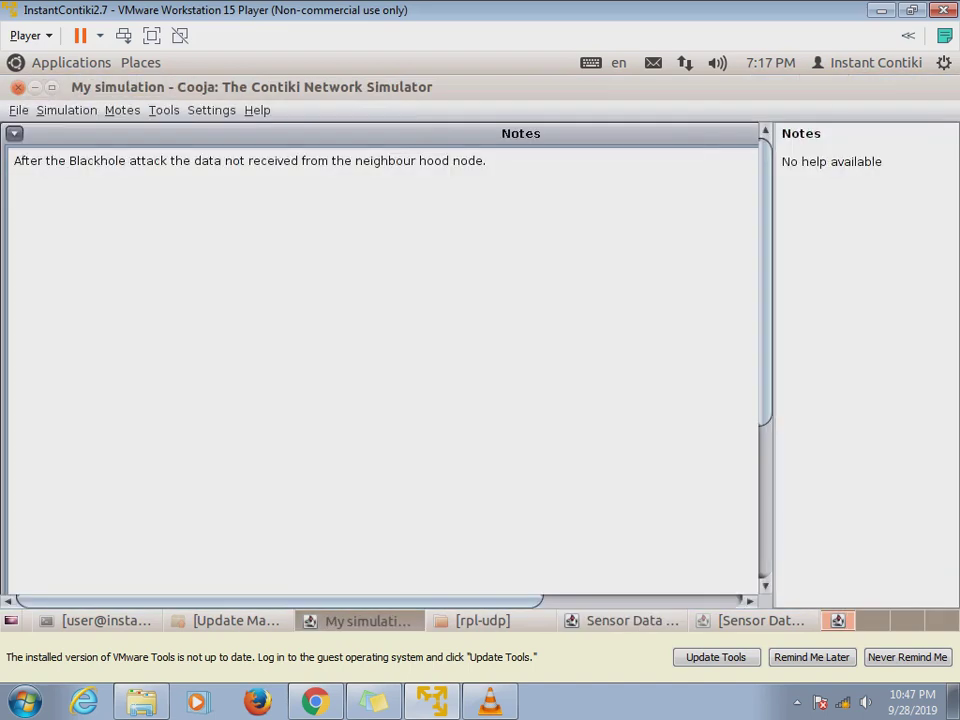
click(14, 133)
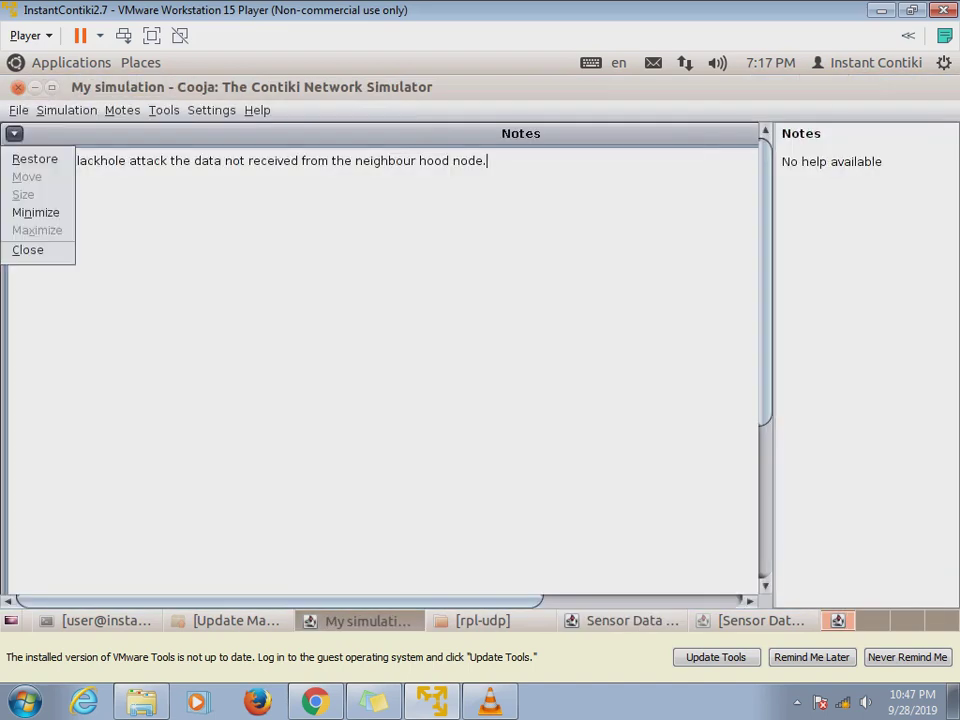
click(36, 212)
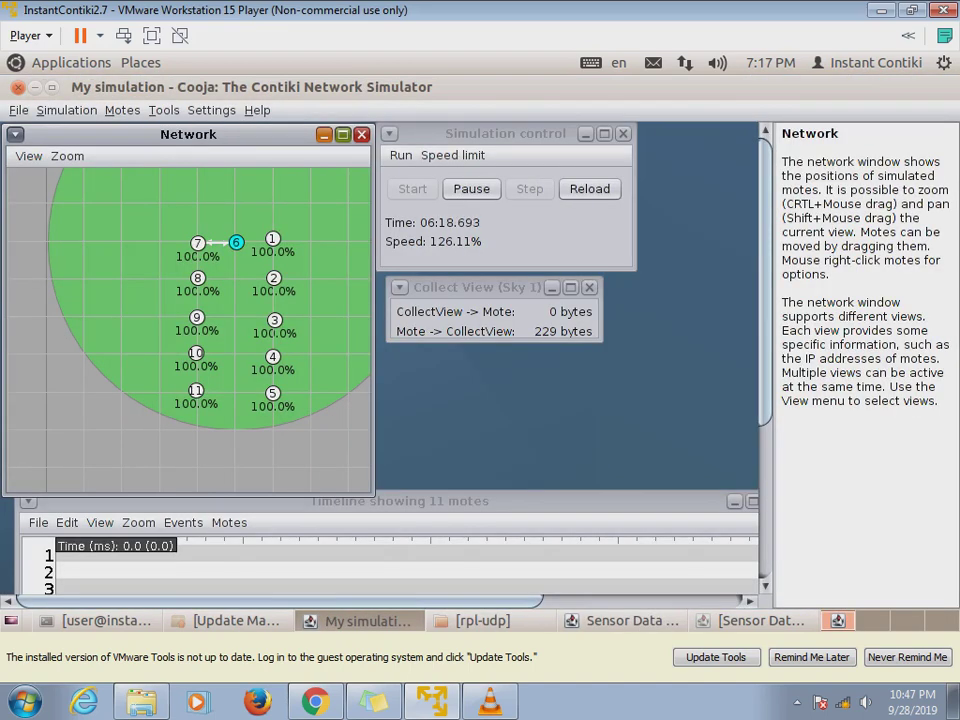
- Open the second Sensor Data Collect window and check its Network Hops (Per Node) and Beacon Interval charts
click(754, 619)
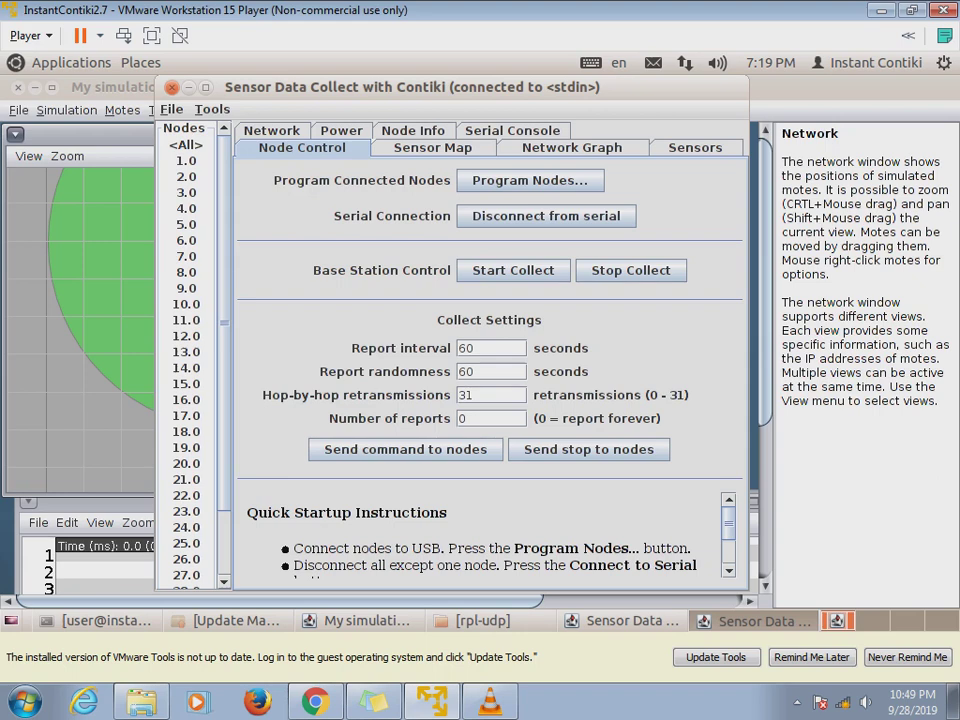
click(271, 130)
click(347, 203)
click(360, 220)
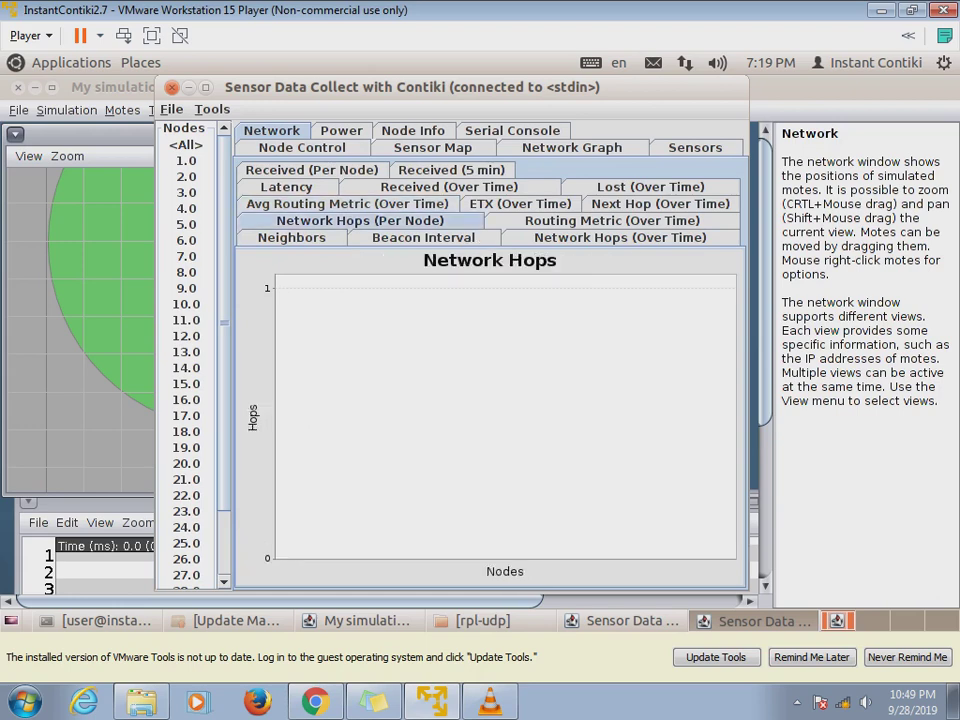
click(423, 237)
- Start the base station's data collection, send the collect command to the nodes, and start the collection again
click(301, 147)
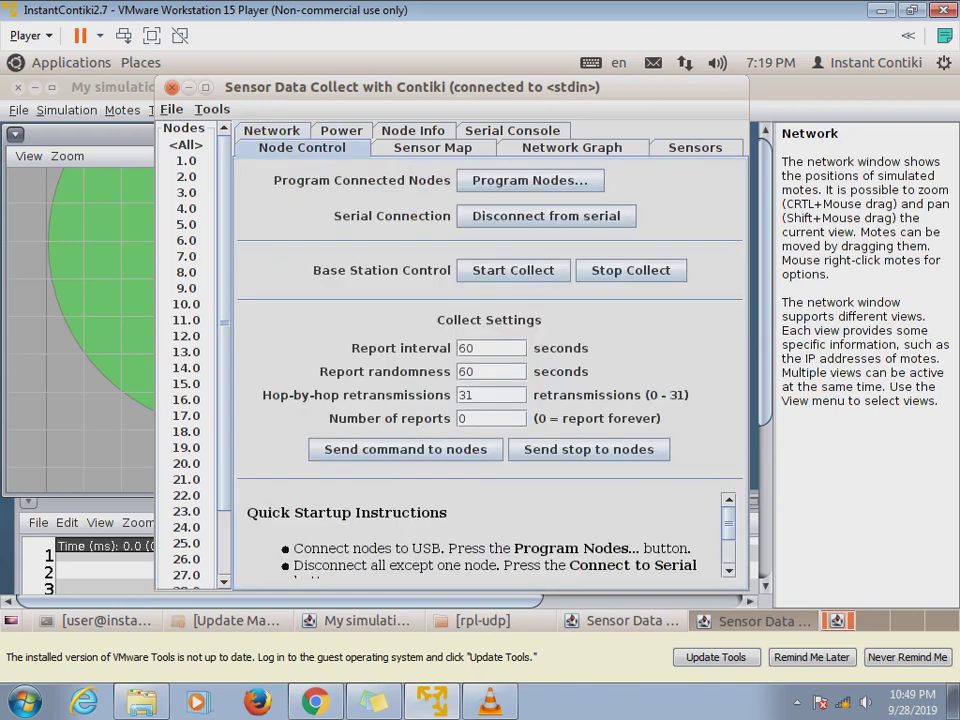
click(512, 270)
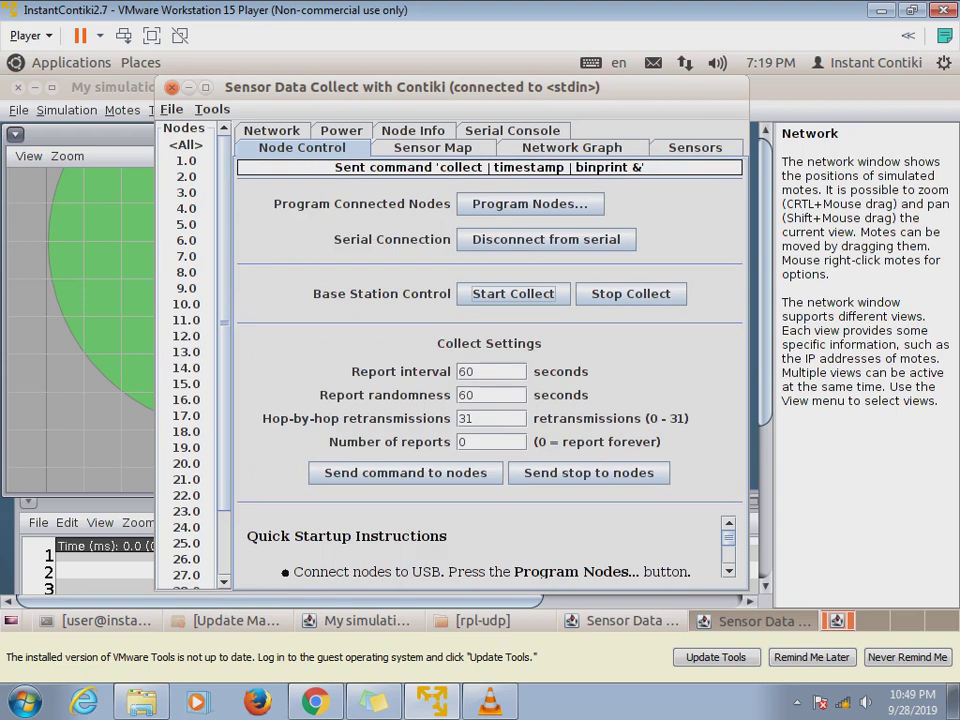
click(271, 130)
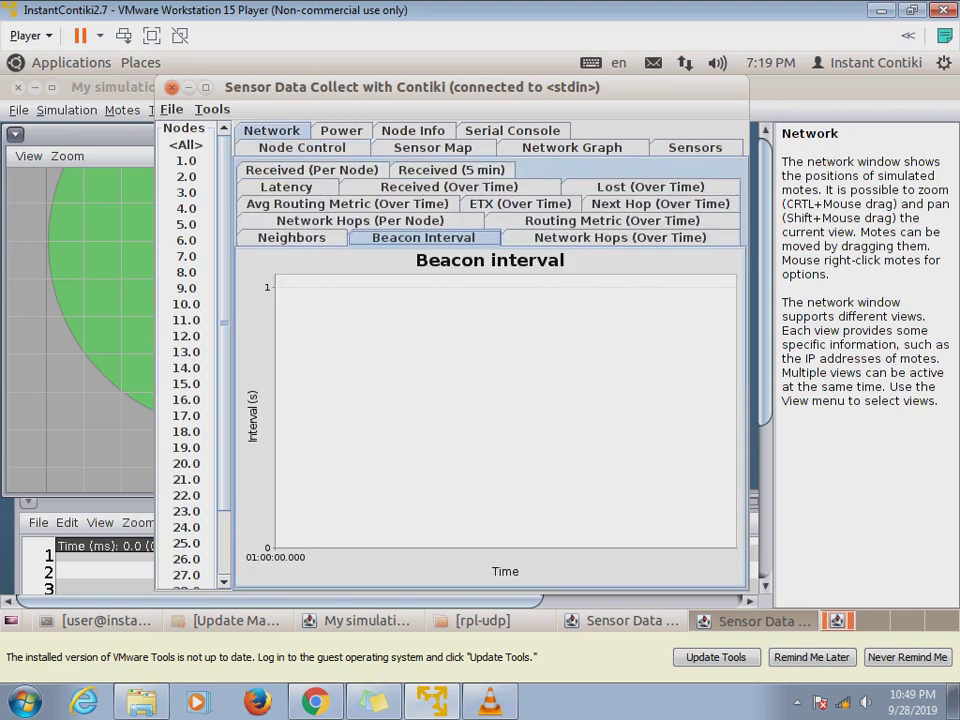
click(301, 147)
click(406, 470)
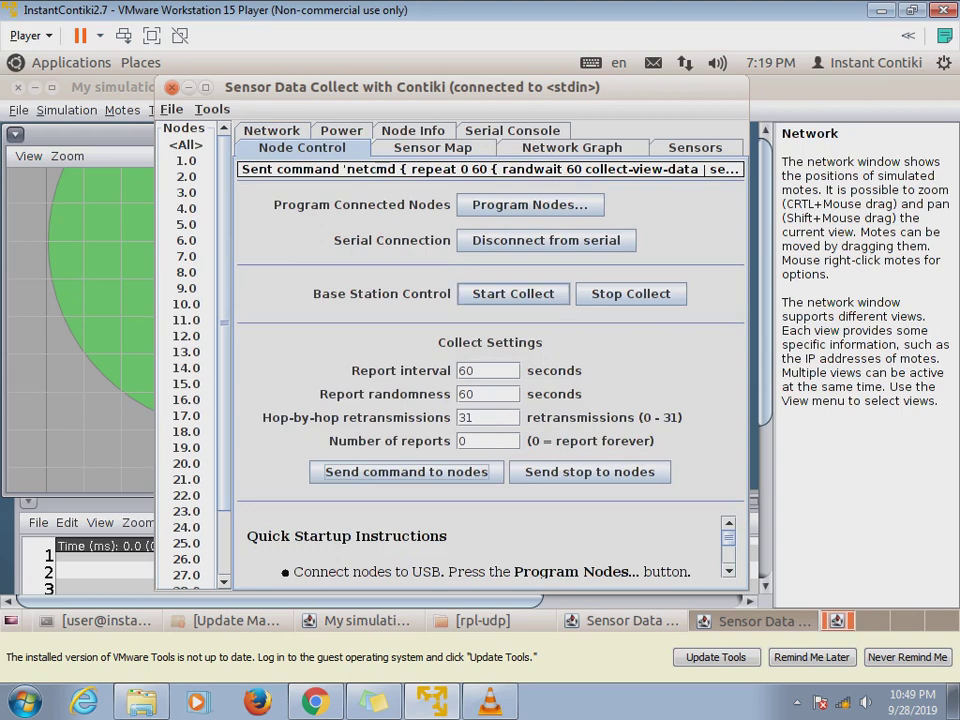
click(512, 293)
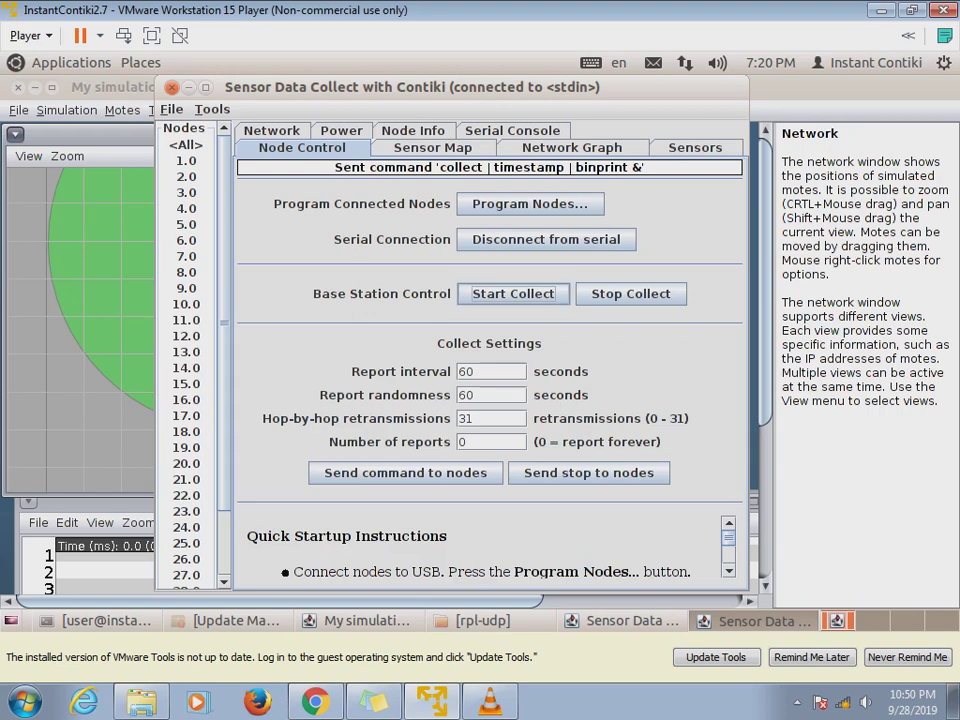
click(513, 293)
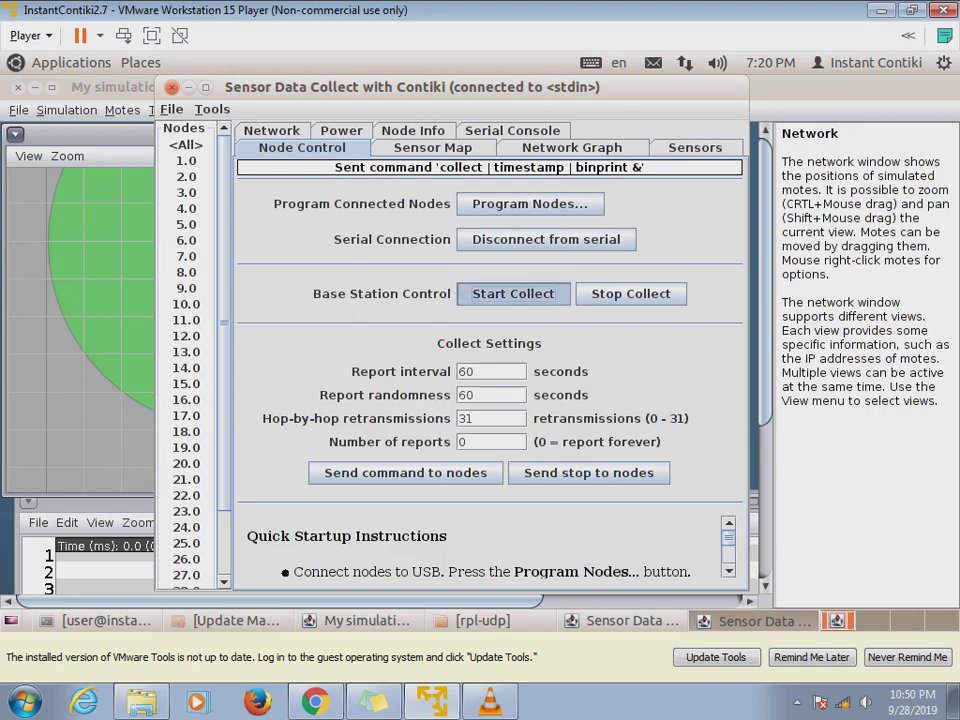
- Review the collected average power, sensor map, network graph, sensors, serial console and node info
click(341, 130)
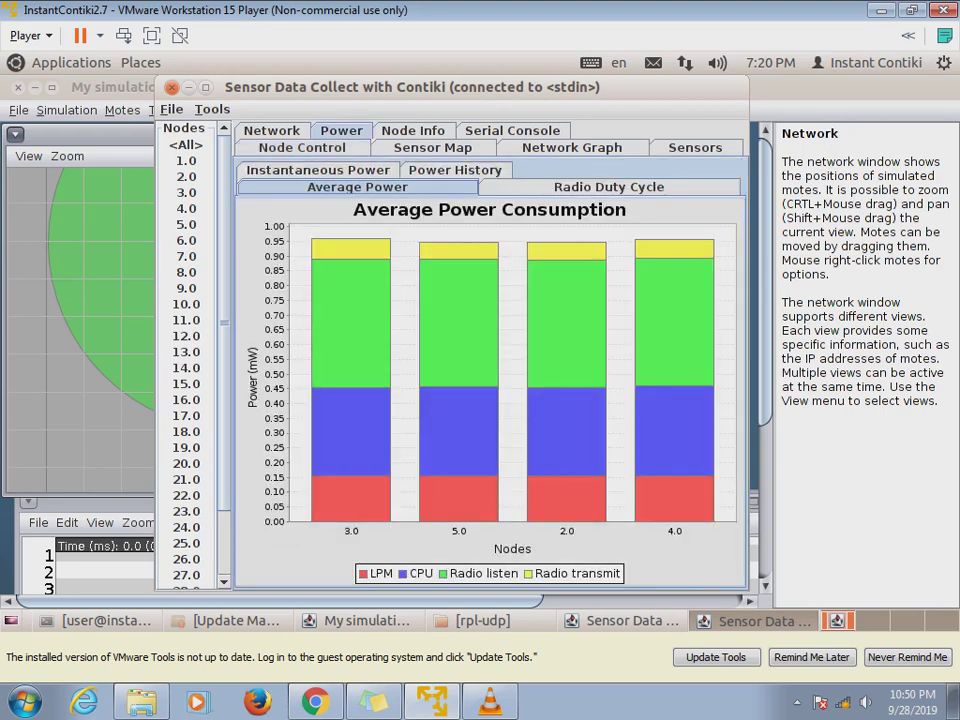
click(432, 147)
click(571, 147)
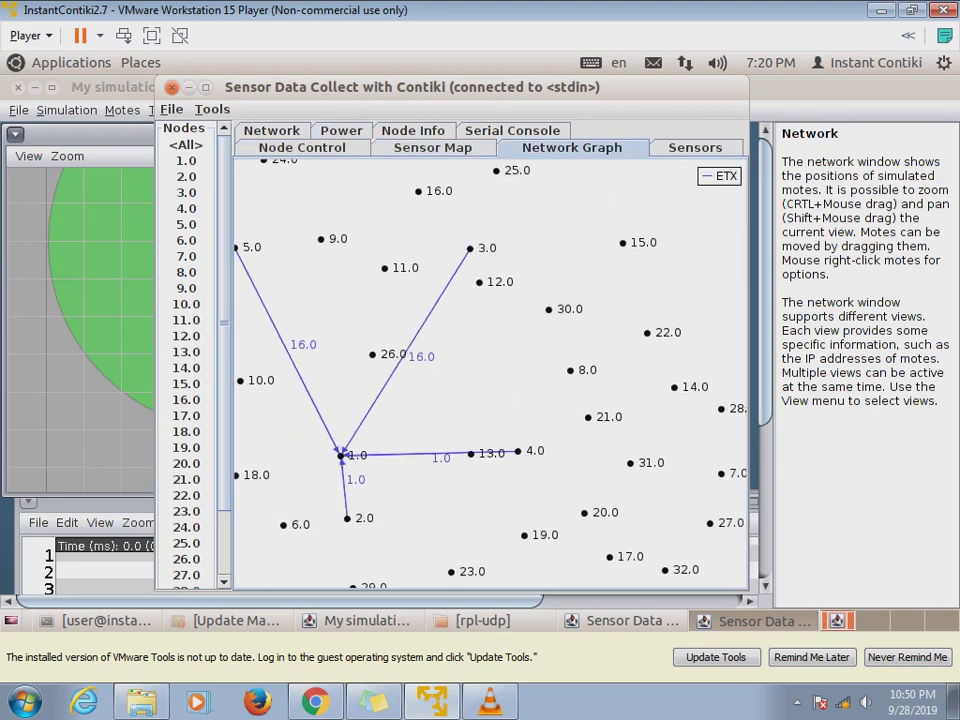
click(693, 147)
click(512, 130)
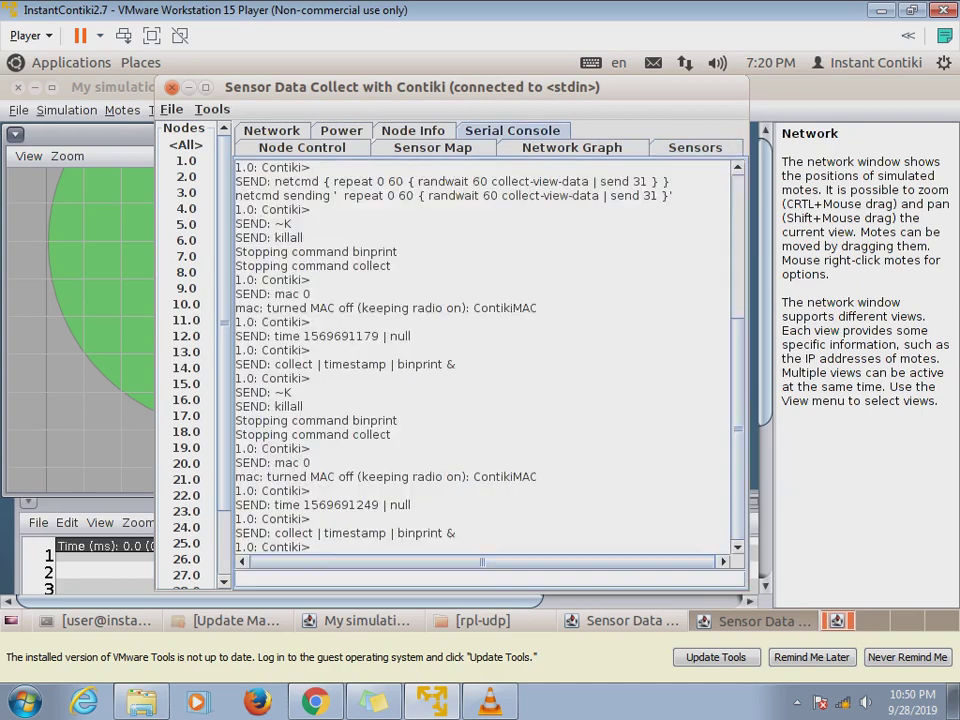
click(432, 147)
click(412, 130)
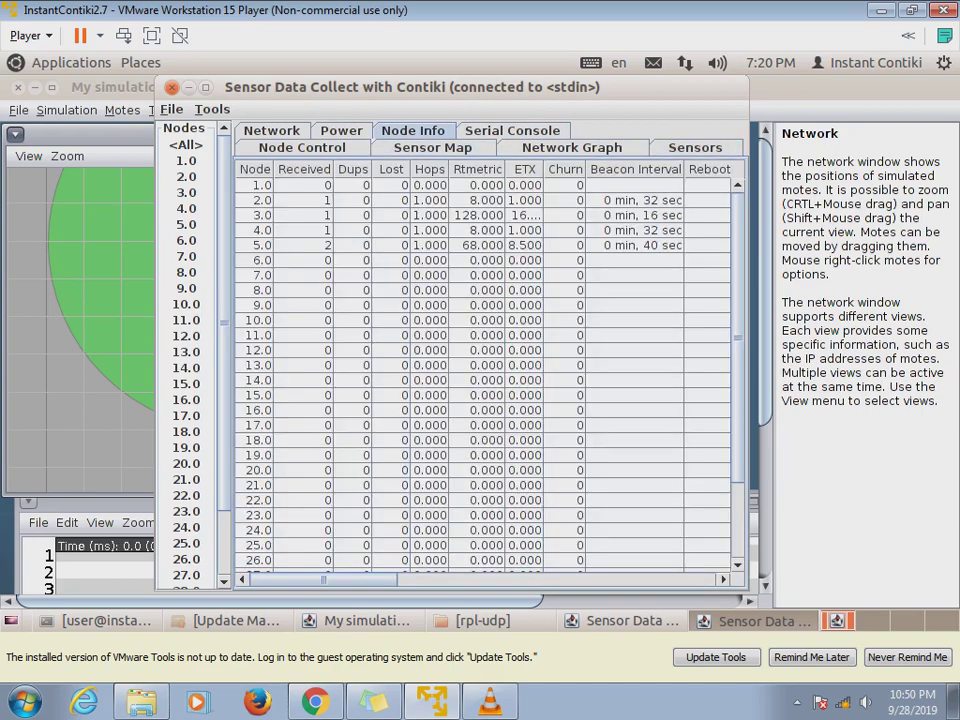
click(302, 147)
- Compare the nodes' average power, radio duty cycle, power history and instantaneous power charts
click(341, 130)
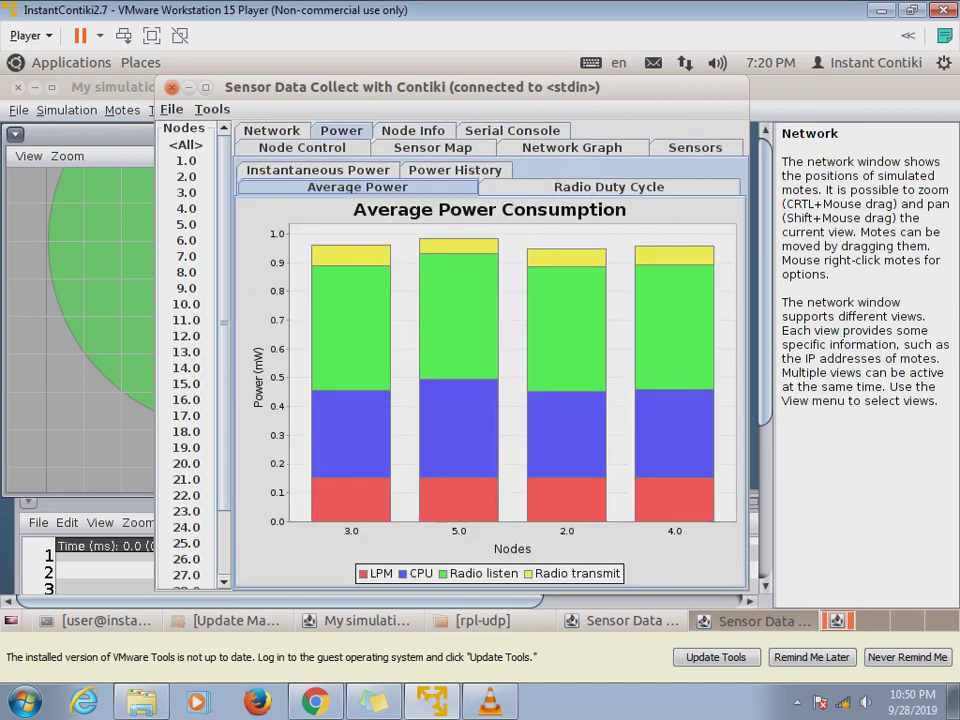
click(608, 187)
click(454, 170)
click(357, 187)
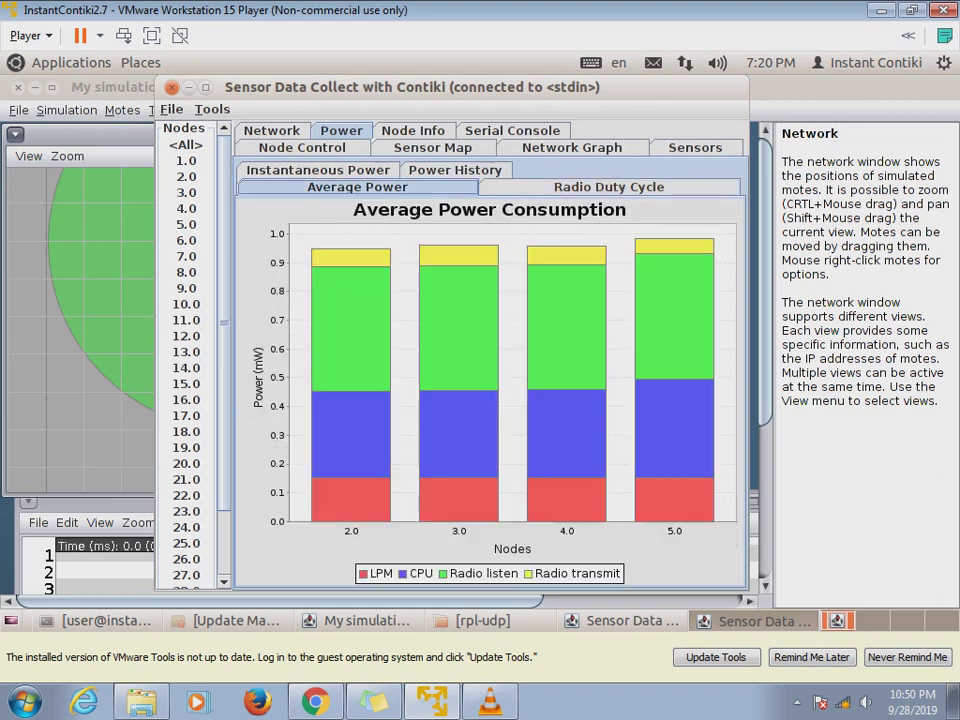
click(318, 170)
- Look through the network charts for received packets, average routing metric, hops per node and beacon interval
click(271, 130)
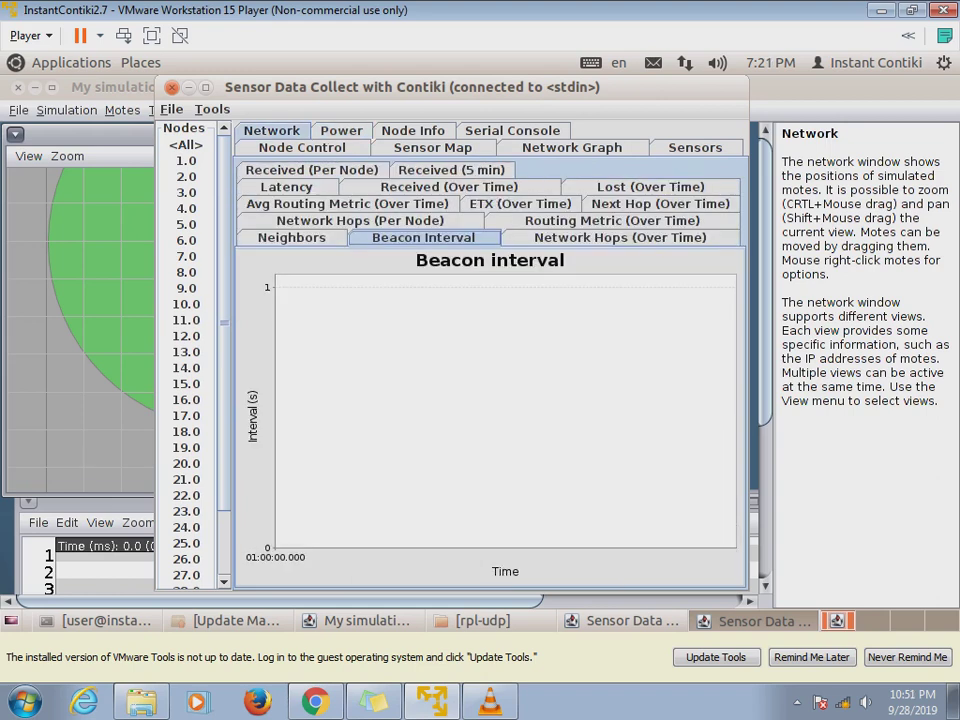
click(311, 170)
click(451, 170)
click(448, 187)
click(347, 204)
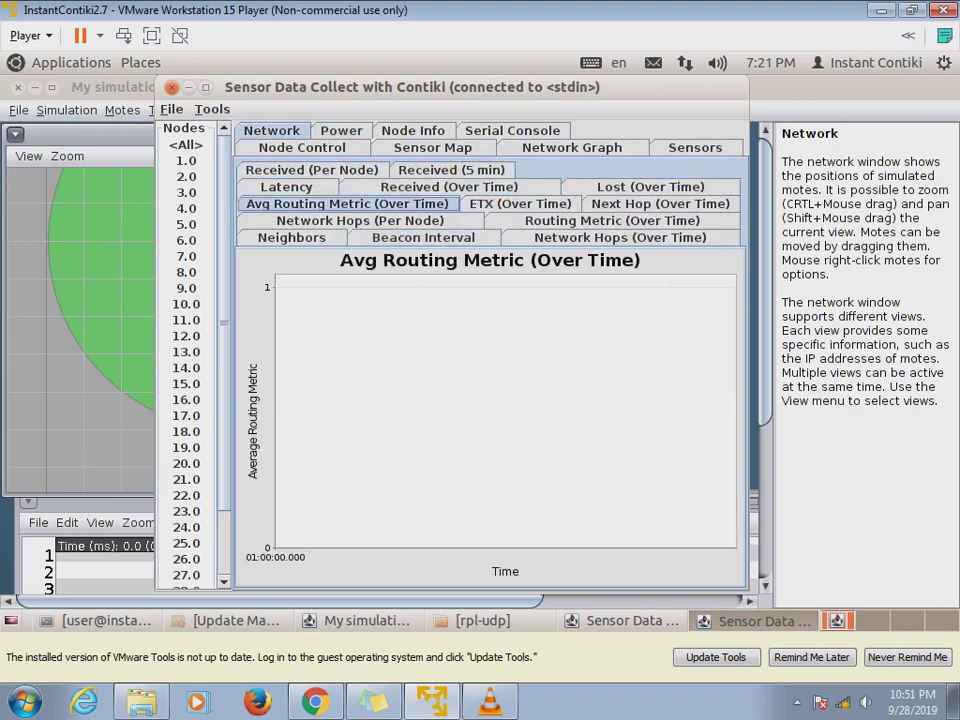
click(360, 220)
click(423, 237)
- Select all nodes and examine their neighbor count, network hops over time, beacon interval and hops per node charts
click(291, 237)
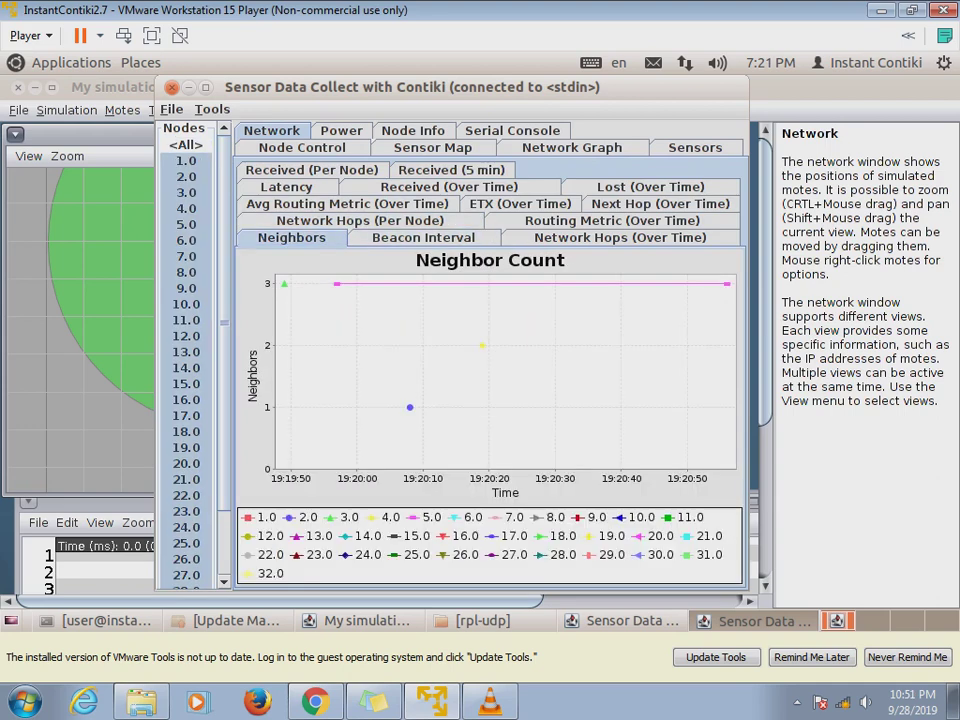
click(620, 237)
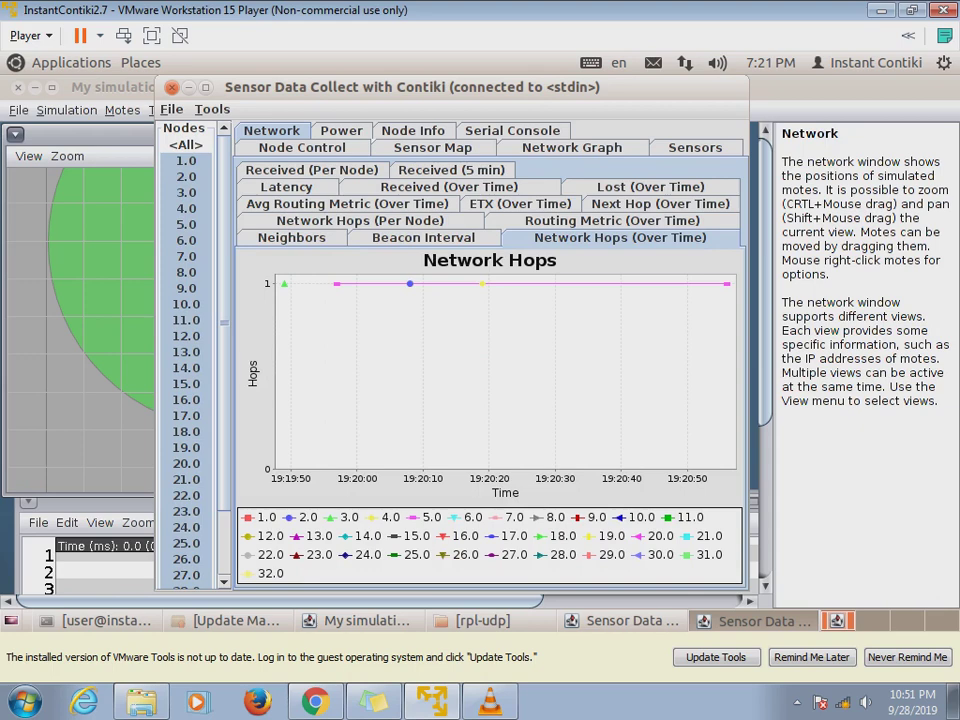
click(422, 237)
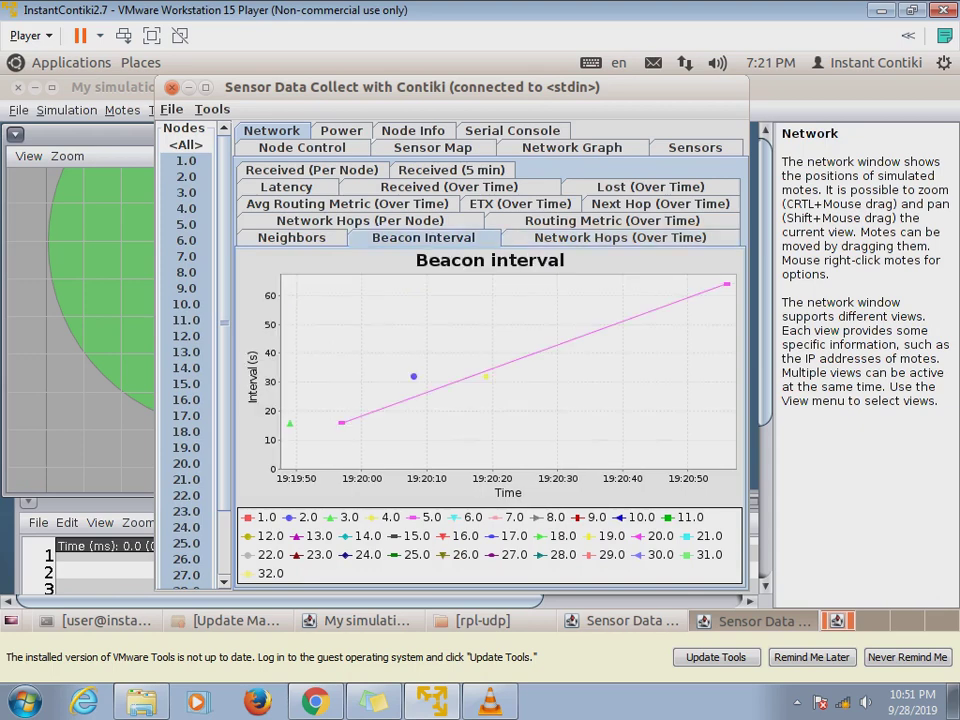
click(290, 237)
click(359, 220)
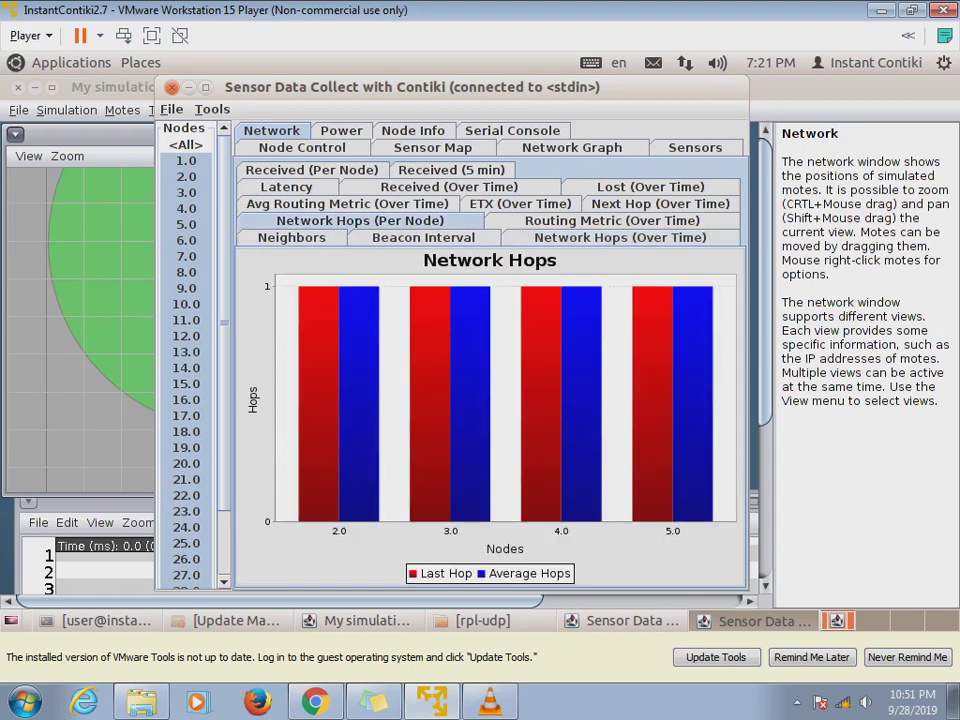
- Examine the network charts for routing metric, next hop, ETX, average routing metric, received and lost packets, and latency across all nodes
click(612, 219)
click(660, 202)
click(520, 203)
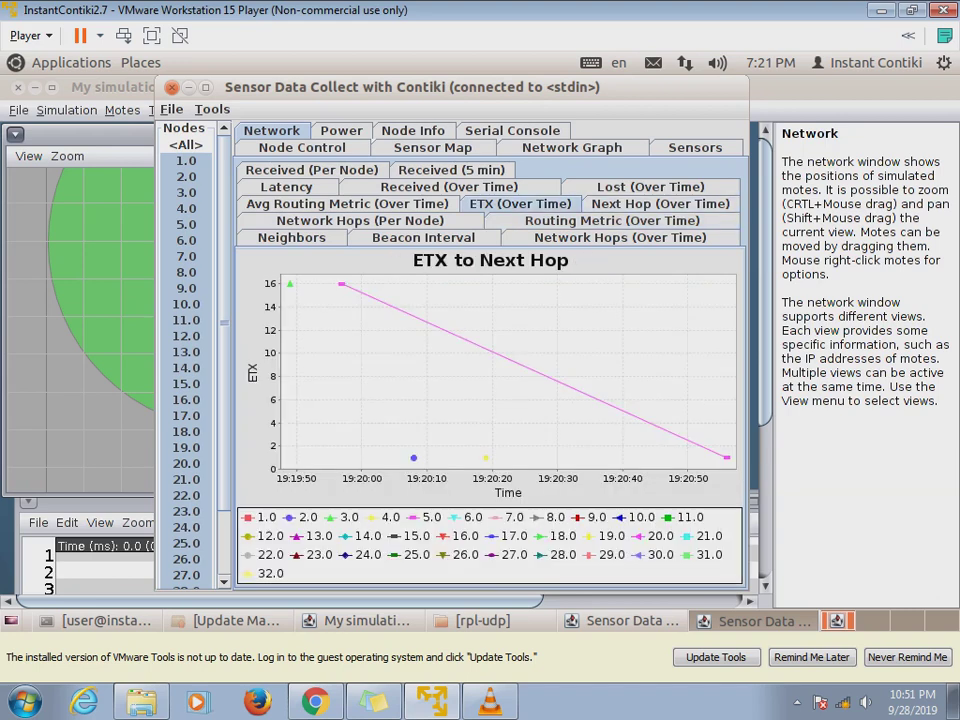
click(346, 203)
click(449, 186)
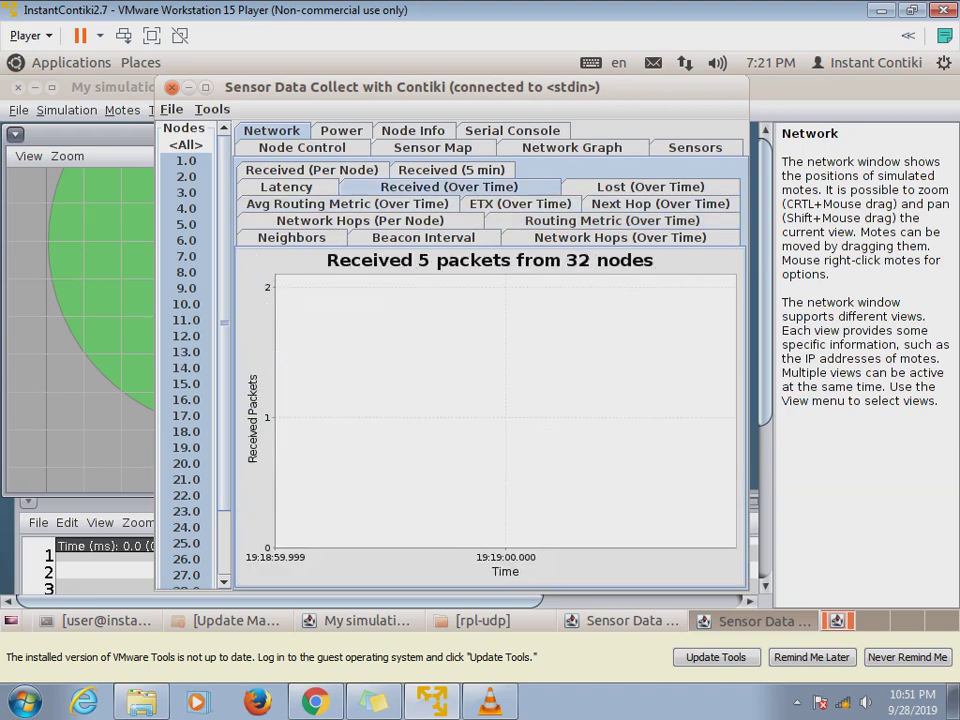
click(650, 186)
click(450, 169)
click(311, 169)
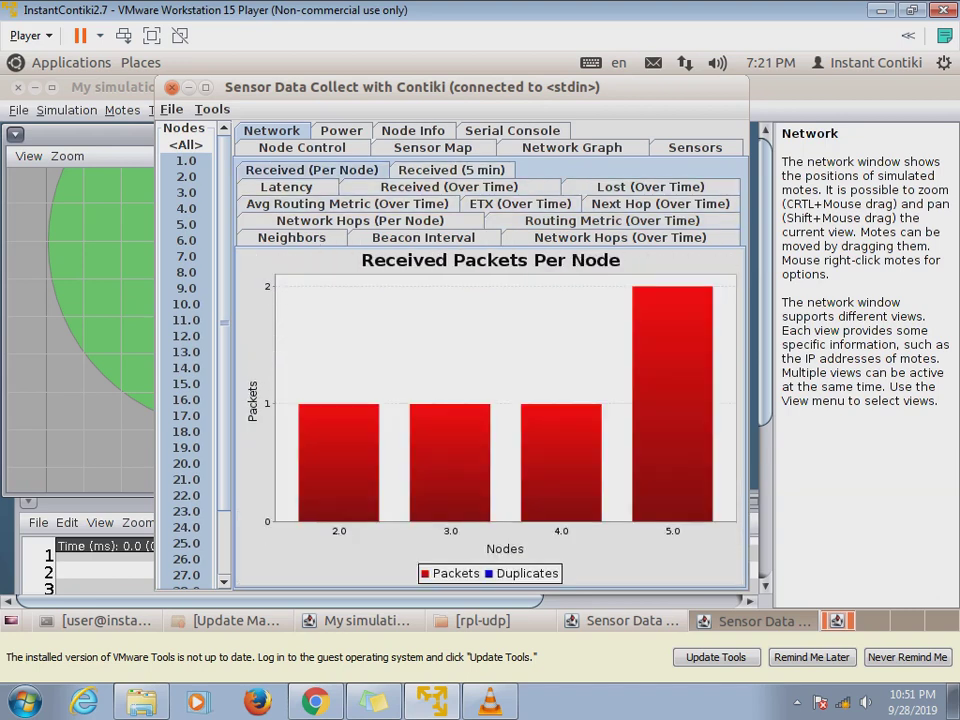
click(286, 186)
- Review the nodes' instantaneous power, power history and radio duty cycle charts
click(341, 130)
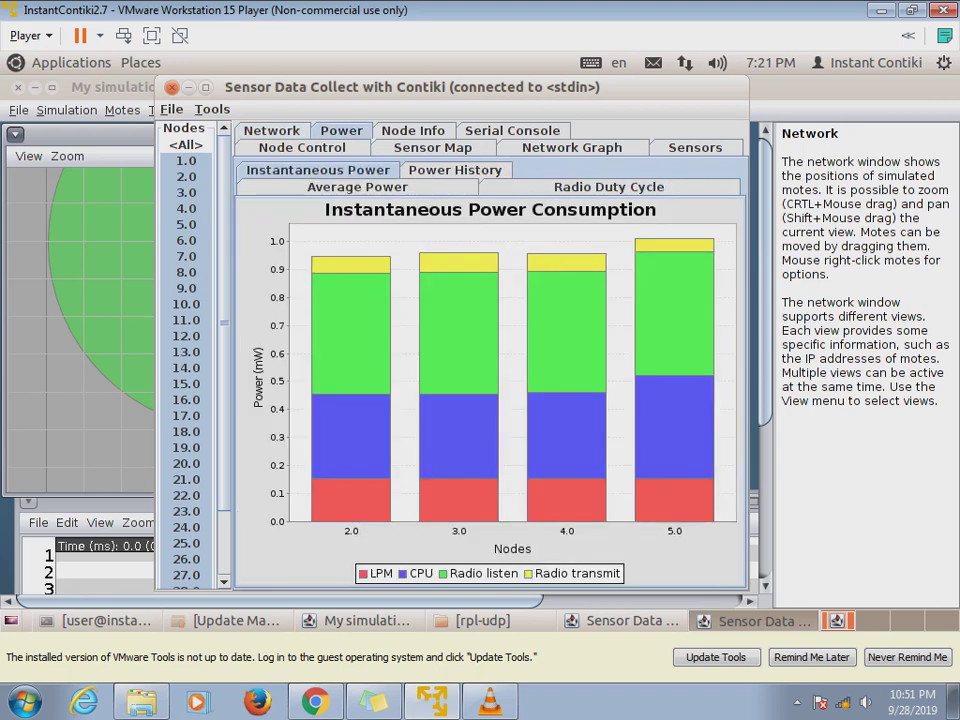
click(455, 169)
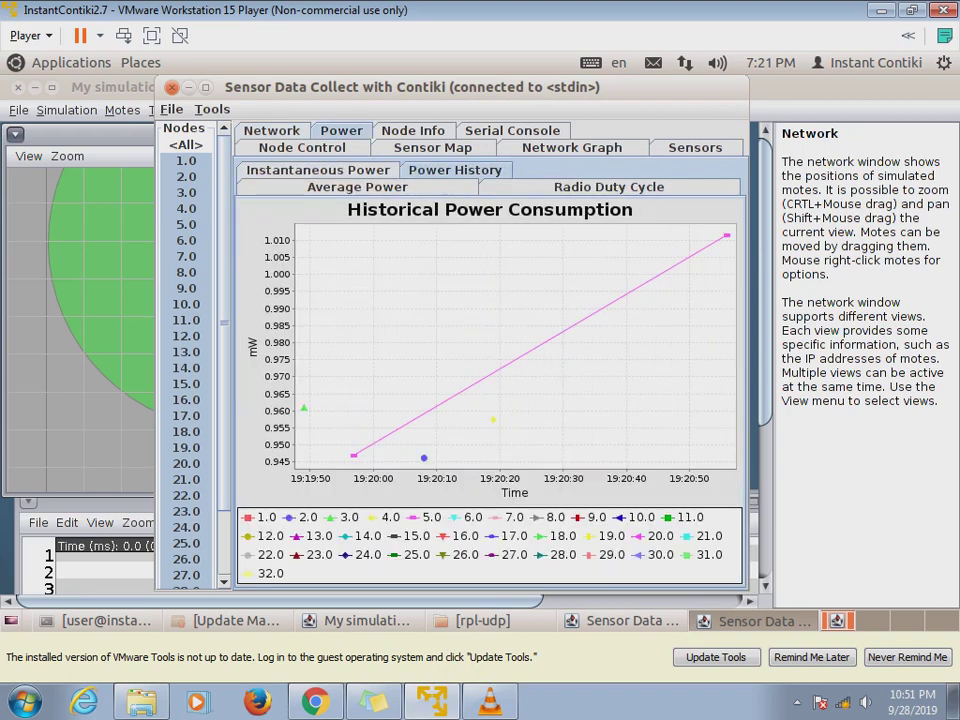
click(607, 186)
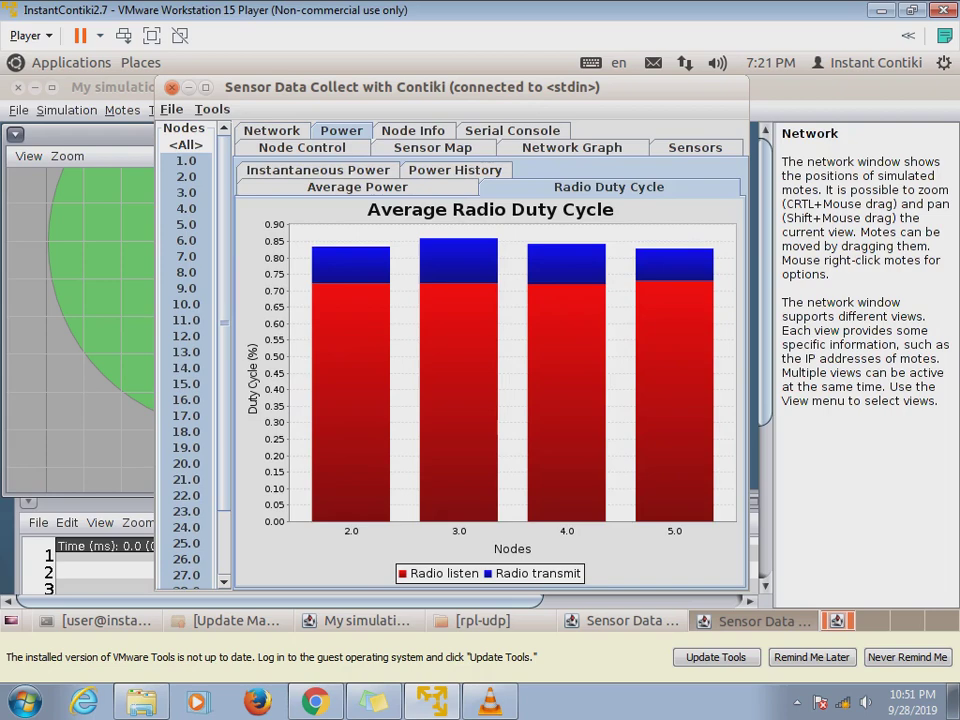
- Look through the sensor map, node info, serial console, network graph, sensors and power views, ending at the node control settings
click(432, 147)
click(411, 130)
click(511, 130)
click(571, 147)
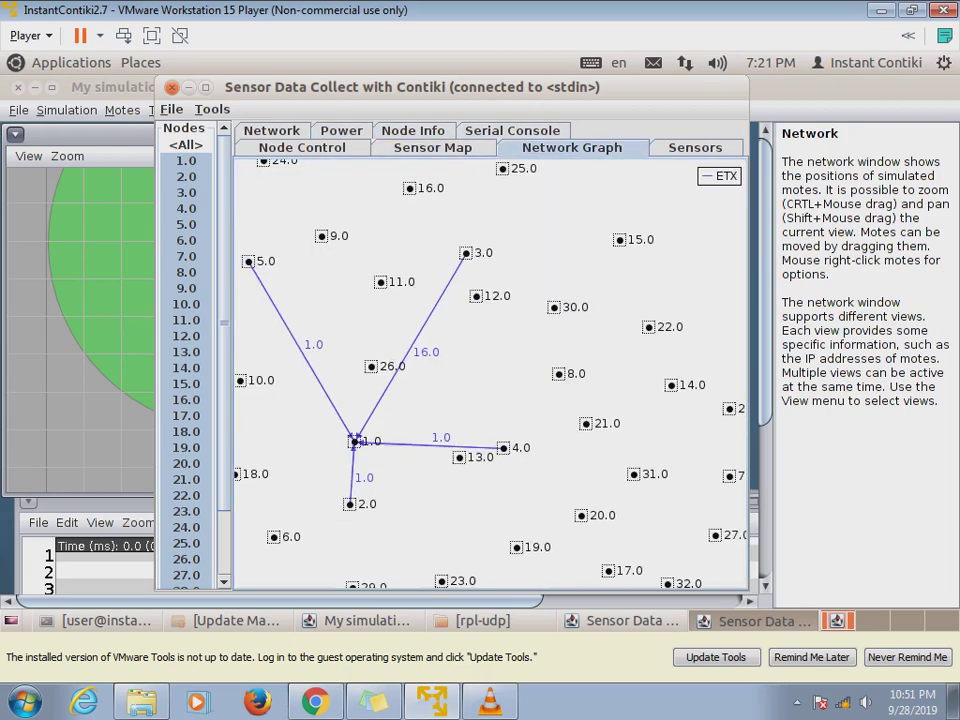
click(694, 147)
click(341, 130)
click(302, 147)
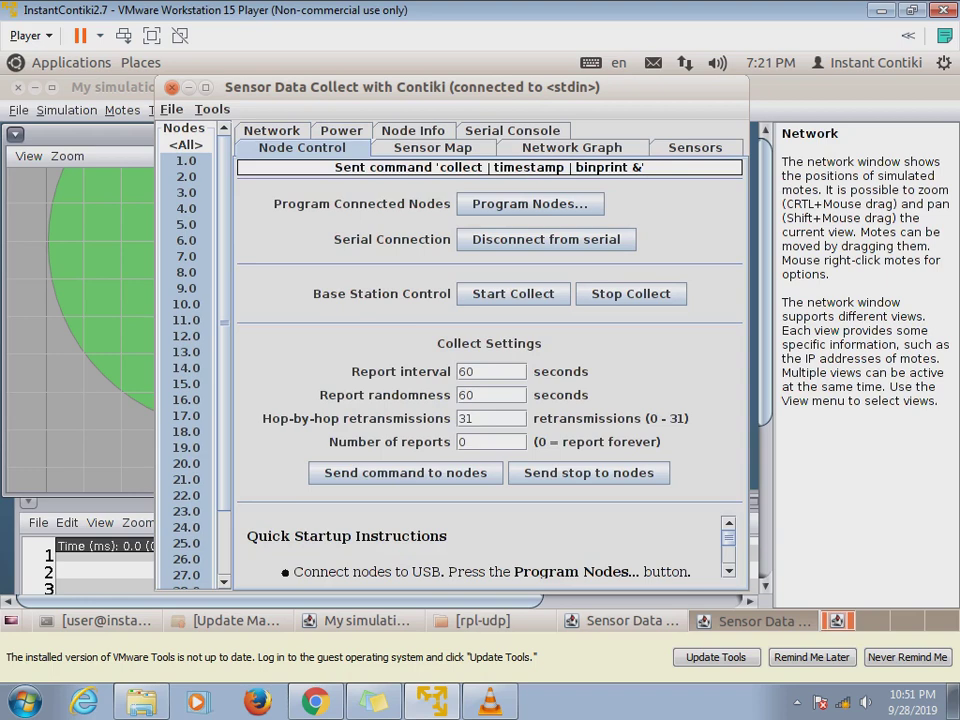
click(489, 700)
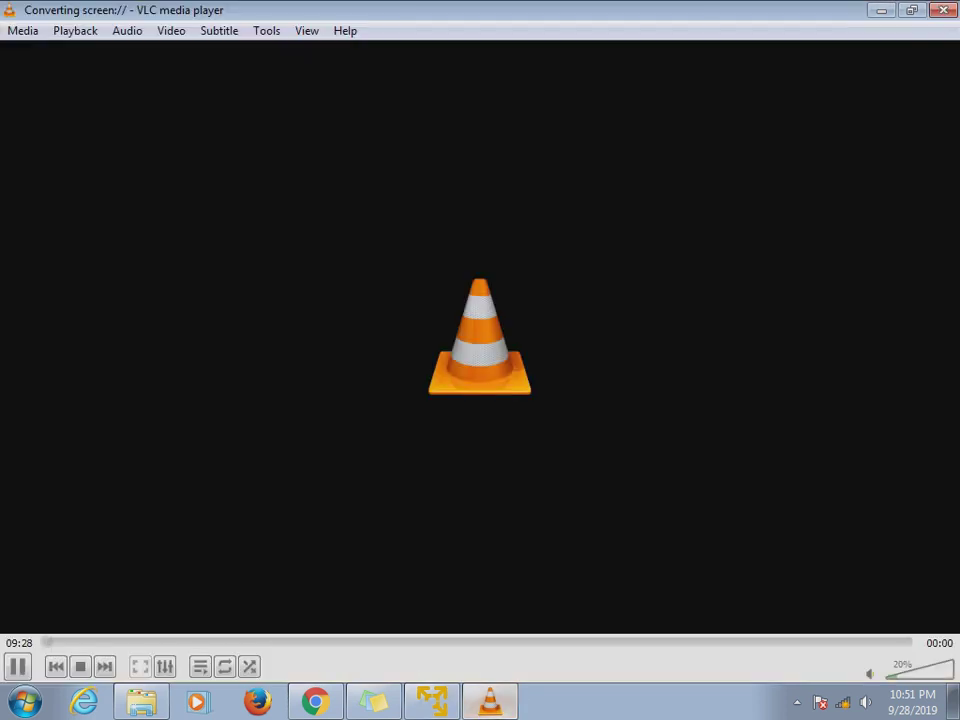